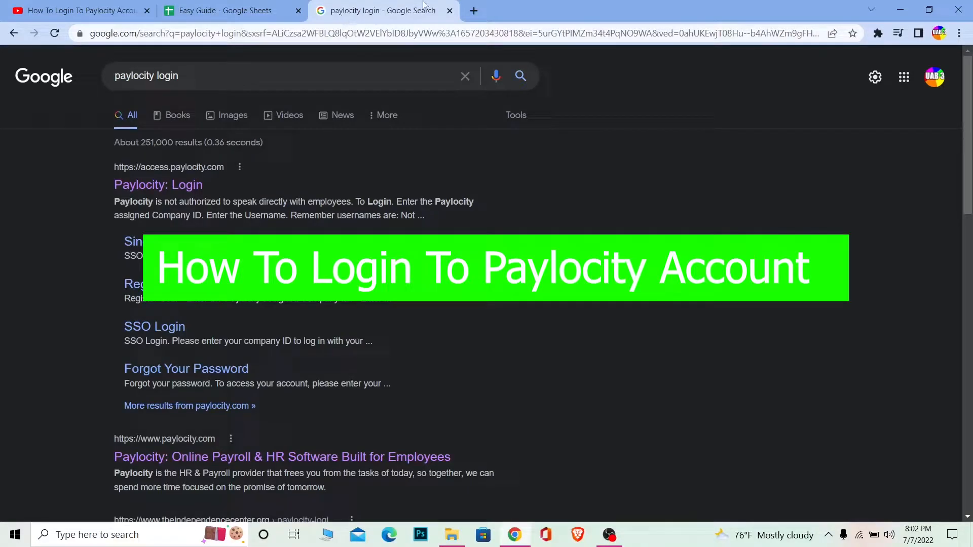
# - Search Google for paylocity in a new tab and follow the knowledge-panel Wikipedia link
pyautogui.click(473, 11)
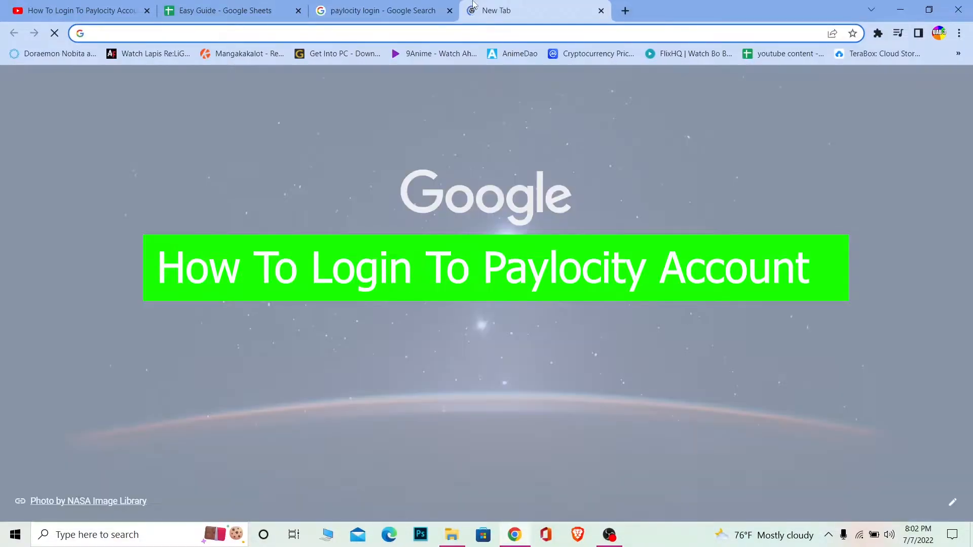
pyautogui.write('paylocity')
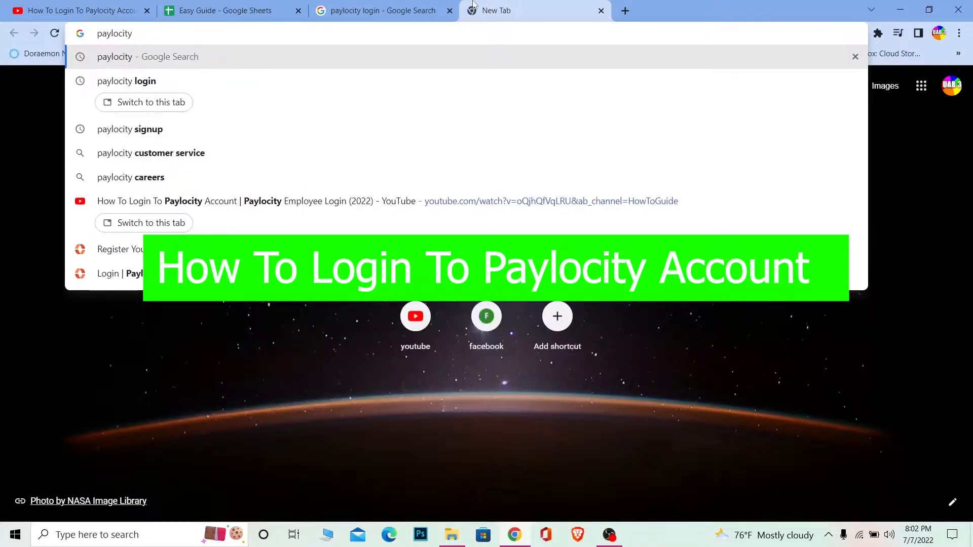
pyautogui.press('Return')
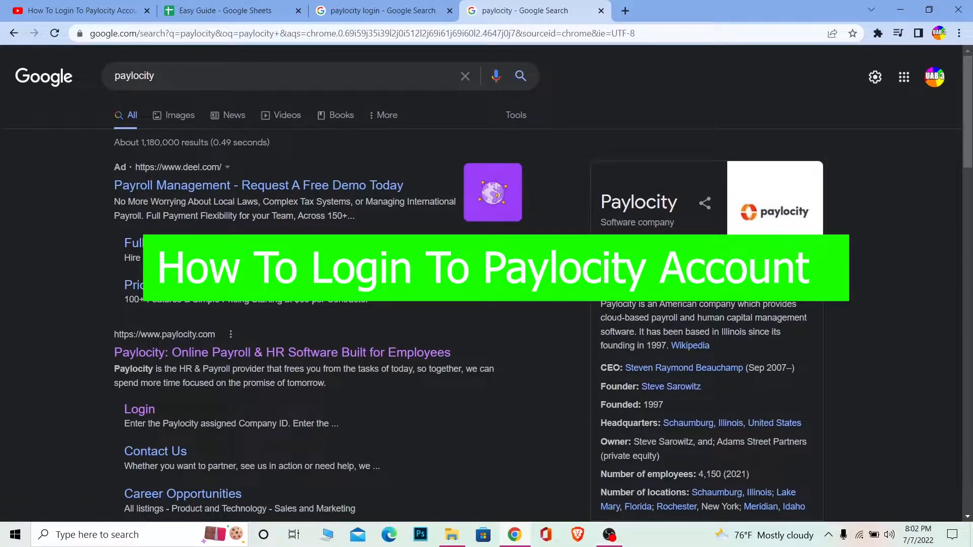
pyautogui.moveTo(617, 318); pyautogui.dragTo(715, 318)
pyautogui.click(756, 312)
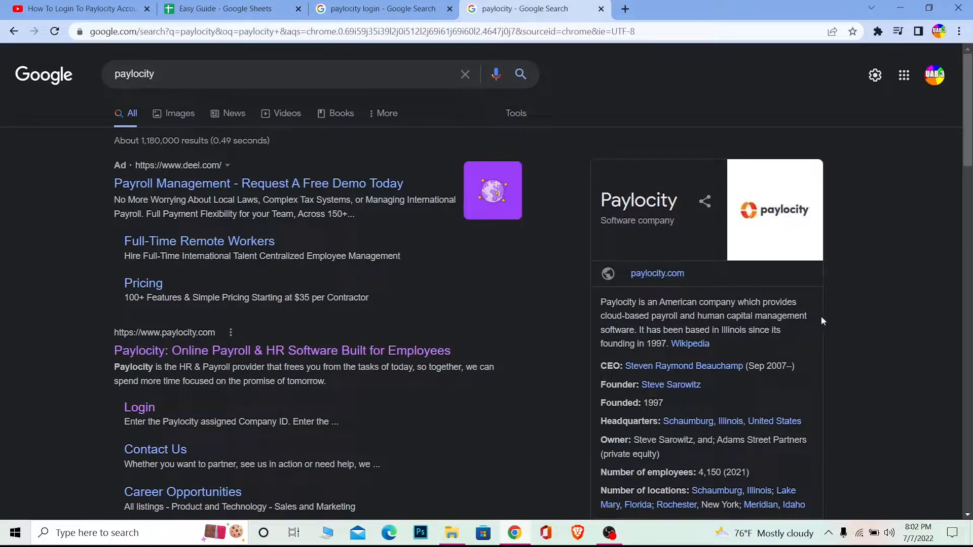
# - View the Paylocity article on Wikipedia
pyautogui.click(690, 344)
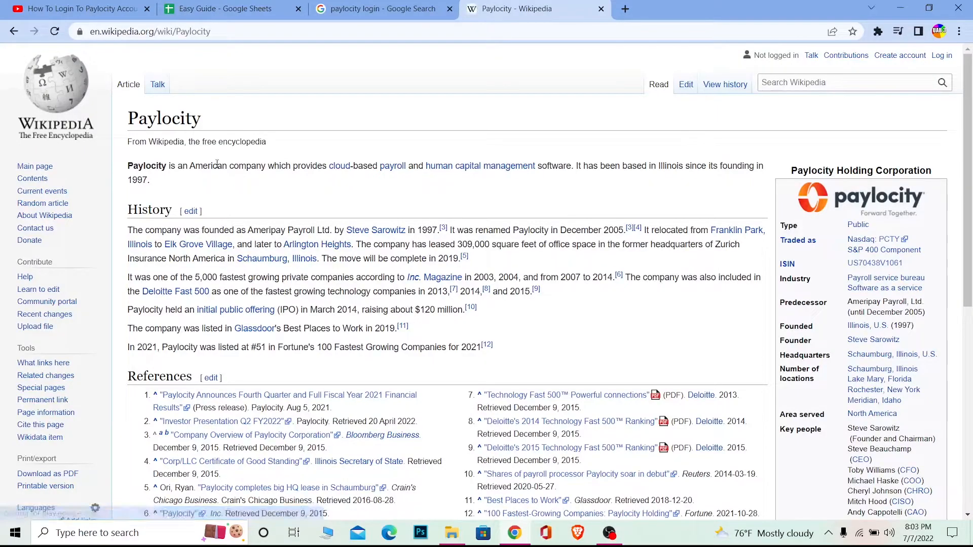
pyautogui.scroll(-10, 566, 299)
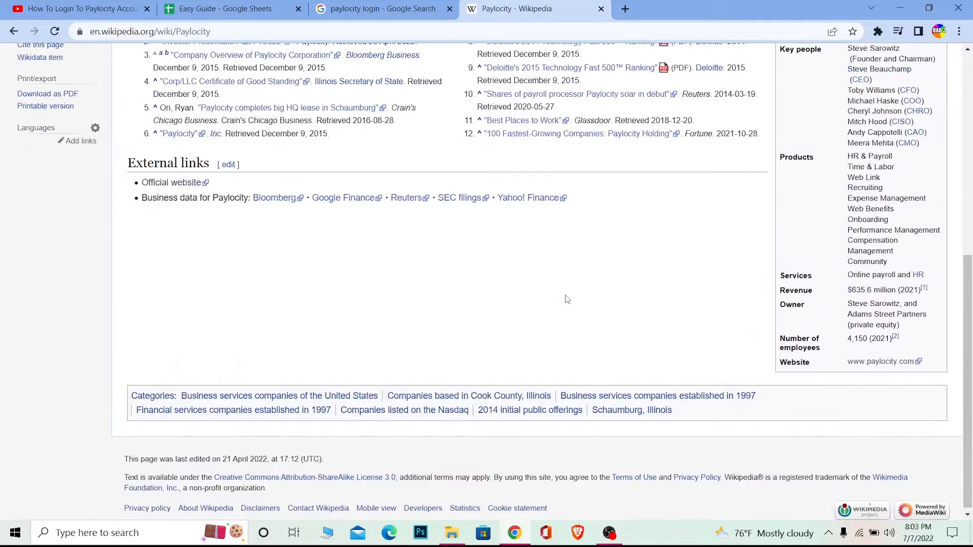
pyautogui.scroll(10, 566, 299)
pyautogui.scroll(5, 566, 299)
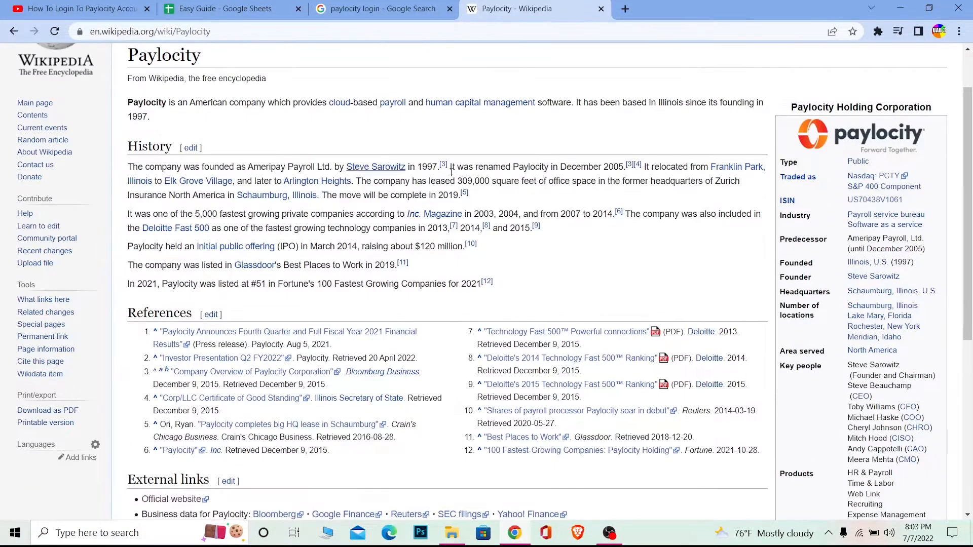
pyautogui.scroll(2, 505, 201)
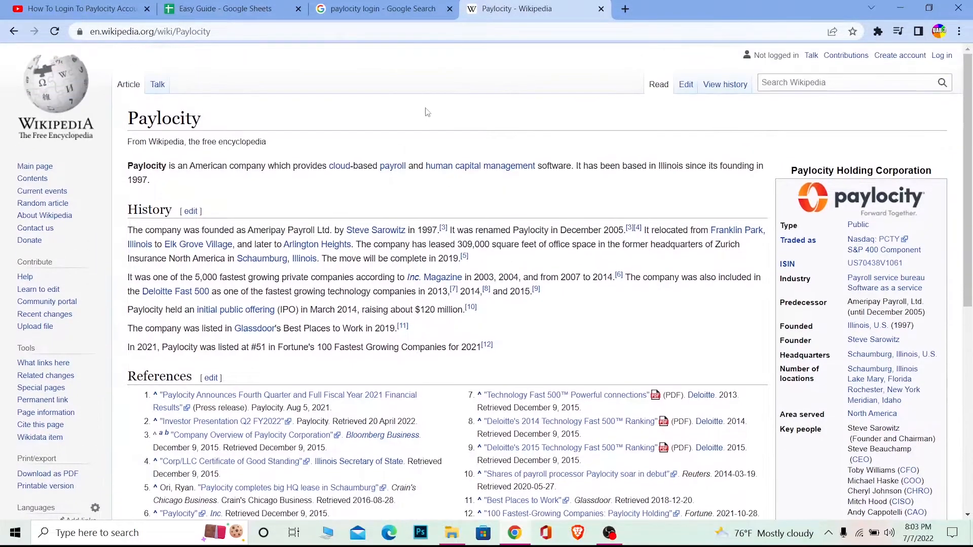
# - Close Wikipedia, return to the paylocity login results and go to the Paylocity: Login page
pyautogui.click(396, 8)
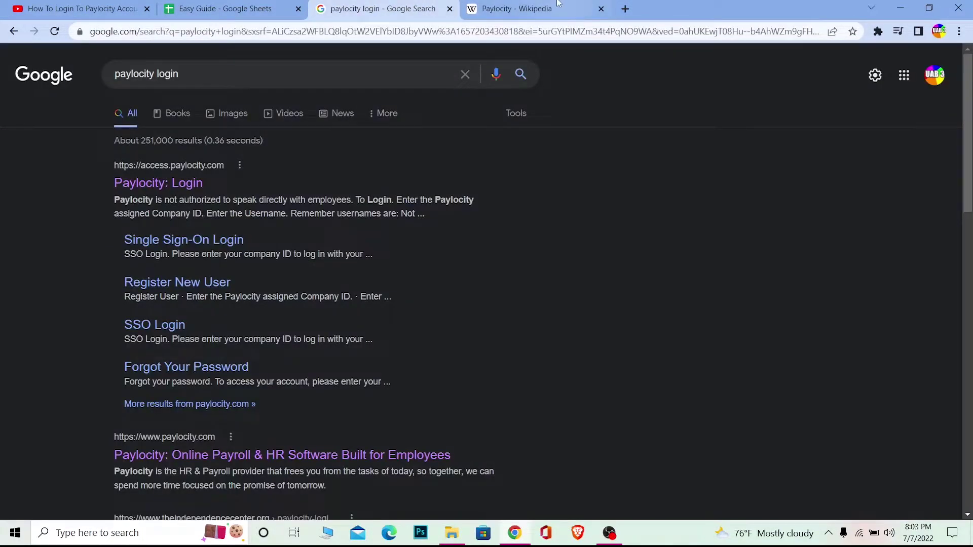
pyautogui.click(602, 8)
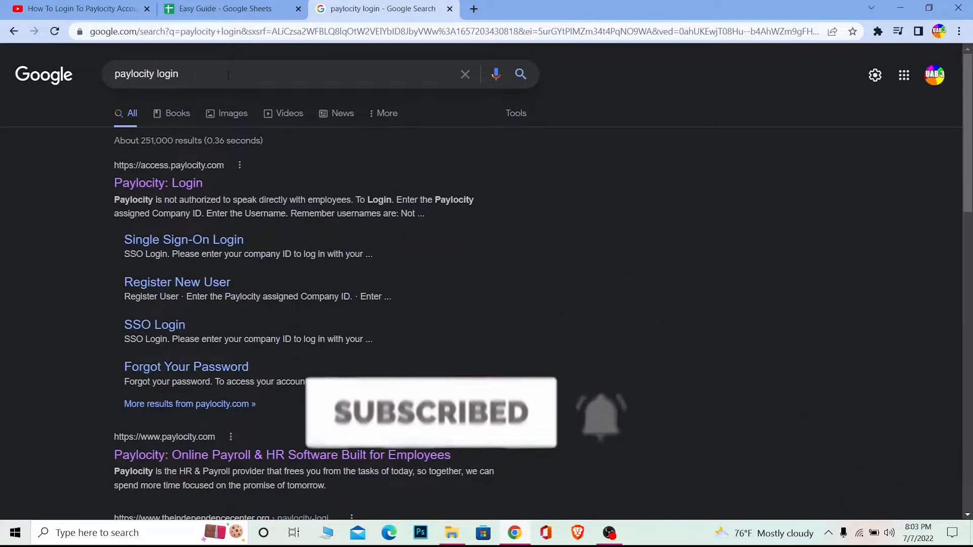
pyautogui.tripleClick(228, 75)
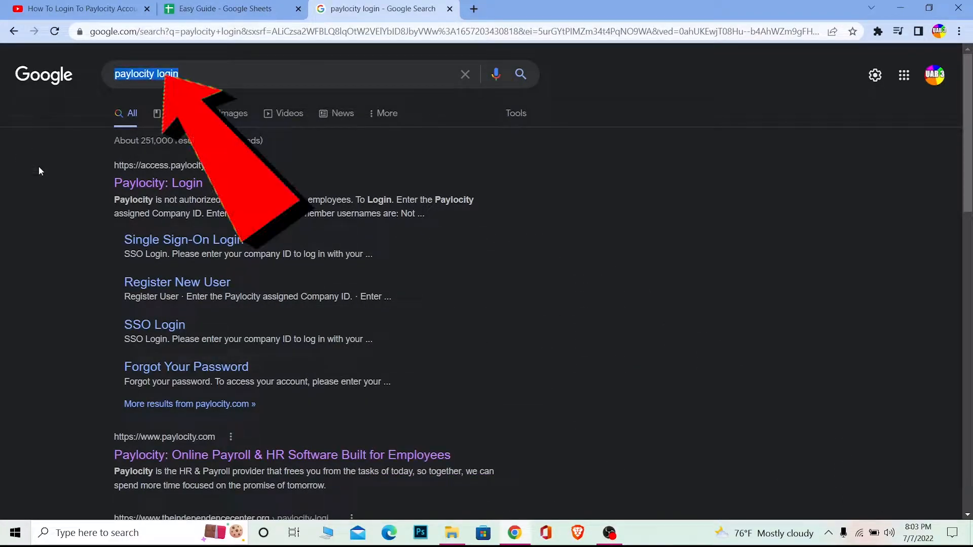
pyautogui.click(154, 184)
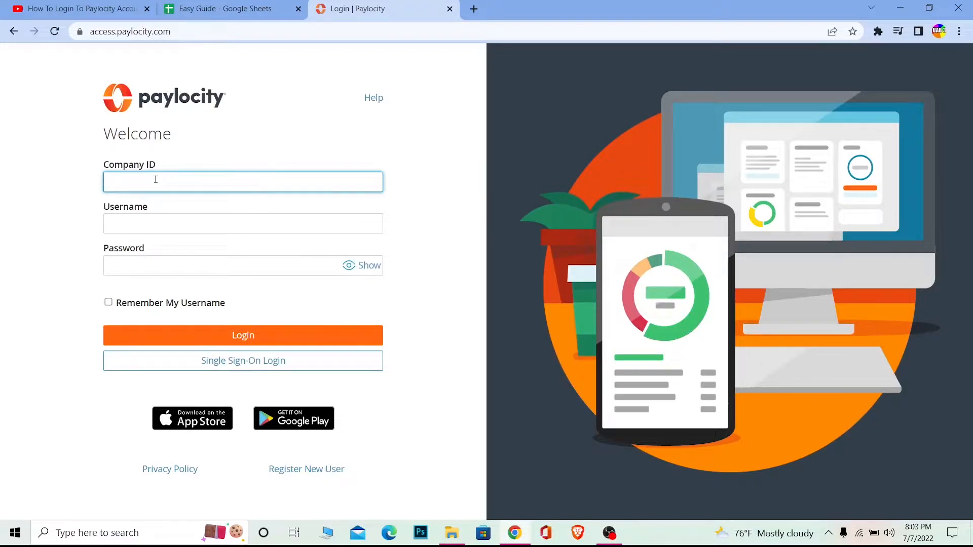
pyautogui.write('34901890')
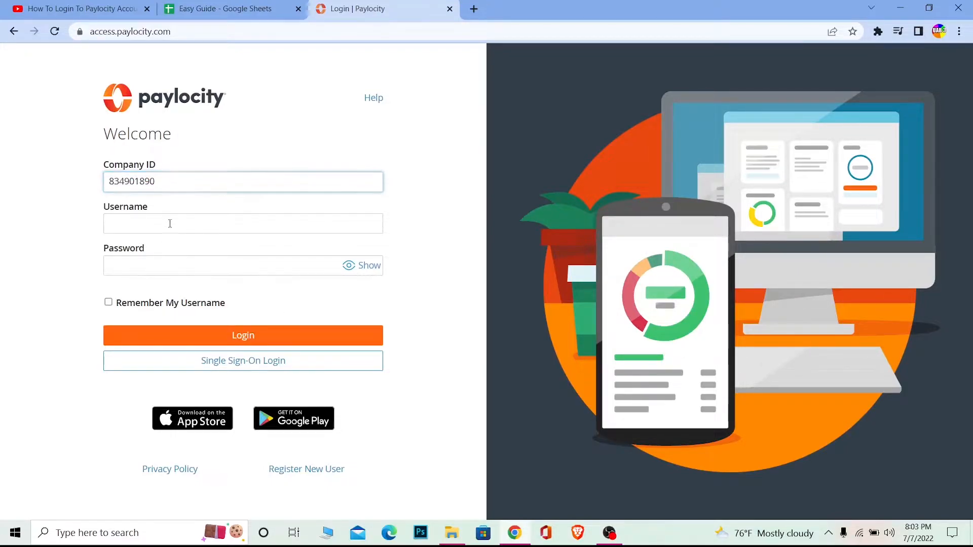
pyautogui.click(170, 223)
pyautogui.write('39821-0')
pyautogui.hotkey('ctrl', 'a')
pyautogui.press('BackSpace')
pyautogui.write('illions')
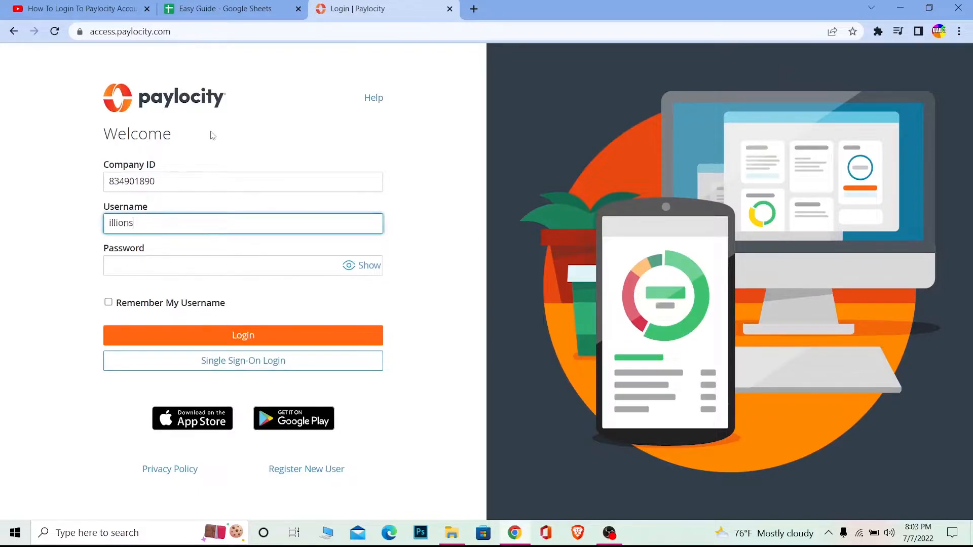
pyautogui.click(179, 266)
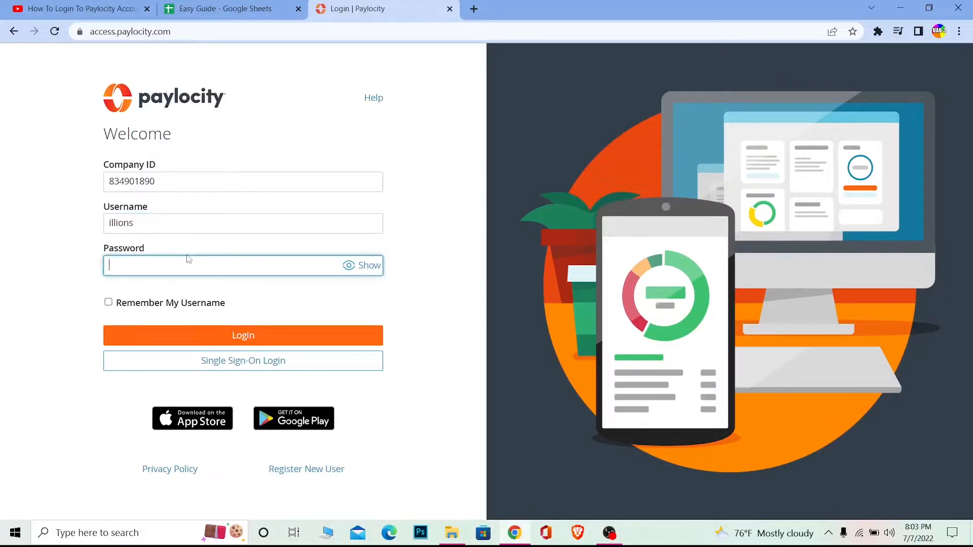
pyautogui.click(198, 335)
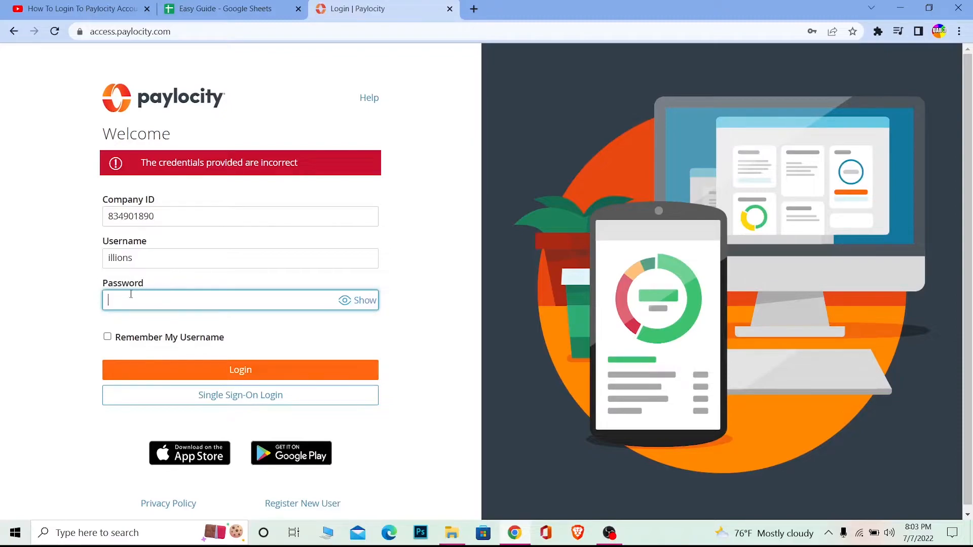
pyautogui.click(142, 258)
# - Return to the Company ID field and bring up the Login Help options
pyautogui.click(156, 217)
pyautogui.scroll(-1, 80, 242)
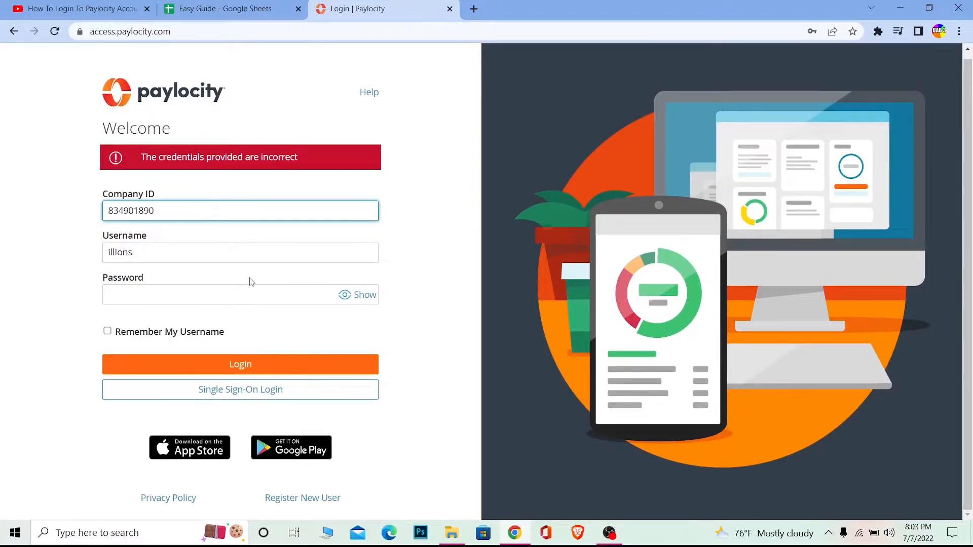
pyautogui.click(369, 91)
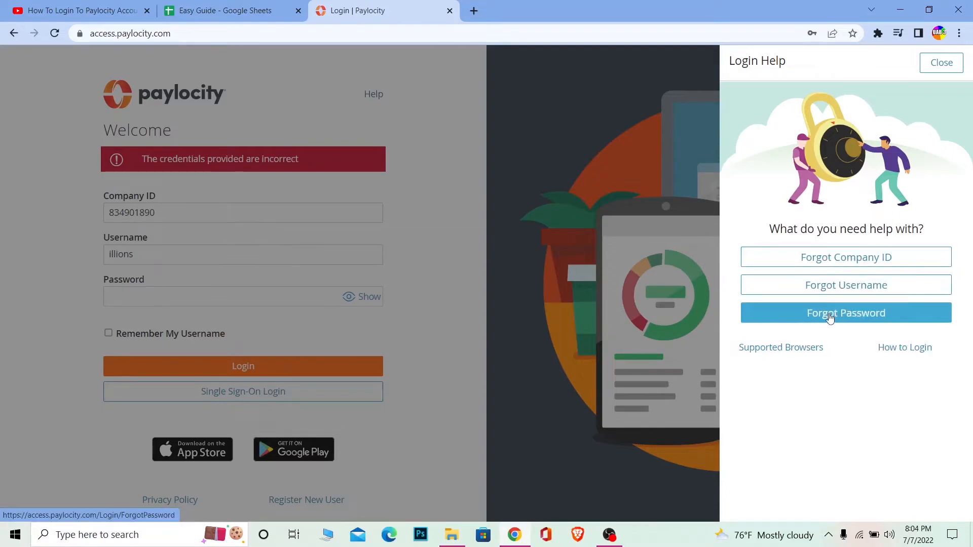
# - On the Forgot Password form, tick the reCAPTCHA robot check and go back to the login page
pyautogui.click(847, 313)
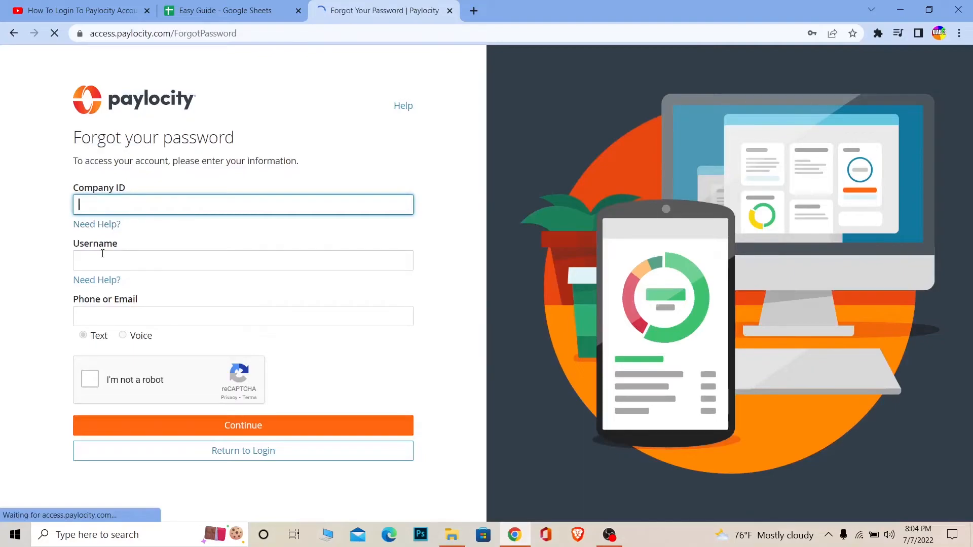
pyautogui.click(128, 316)
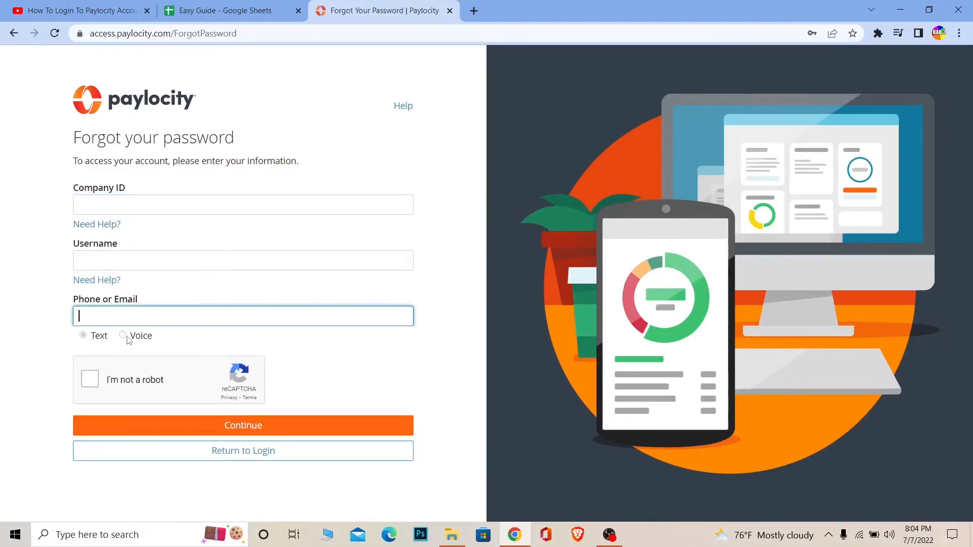
pyautogui.click(90, 380)
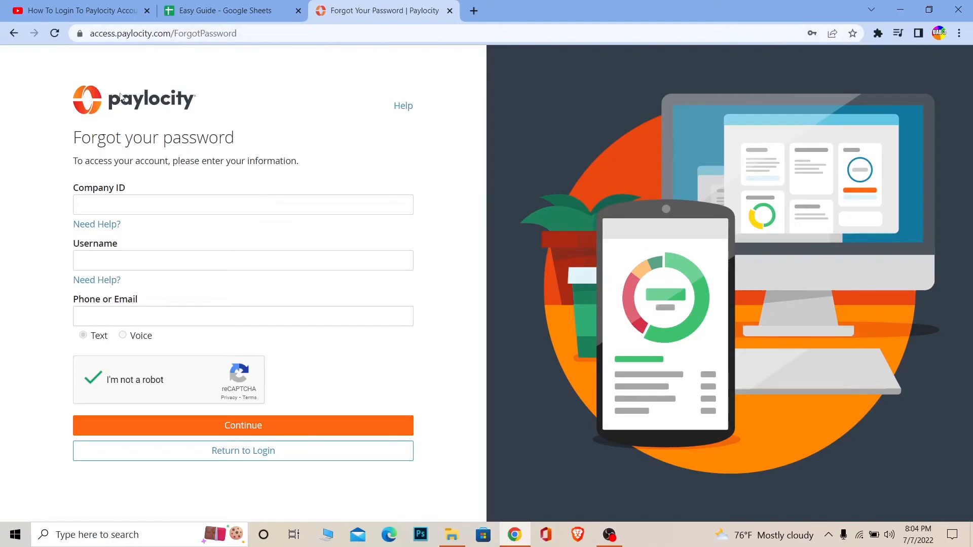
pyautogui.click(14, 33)
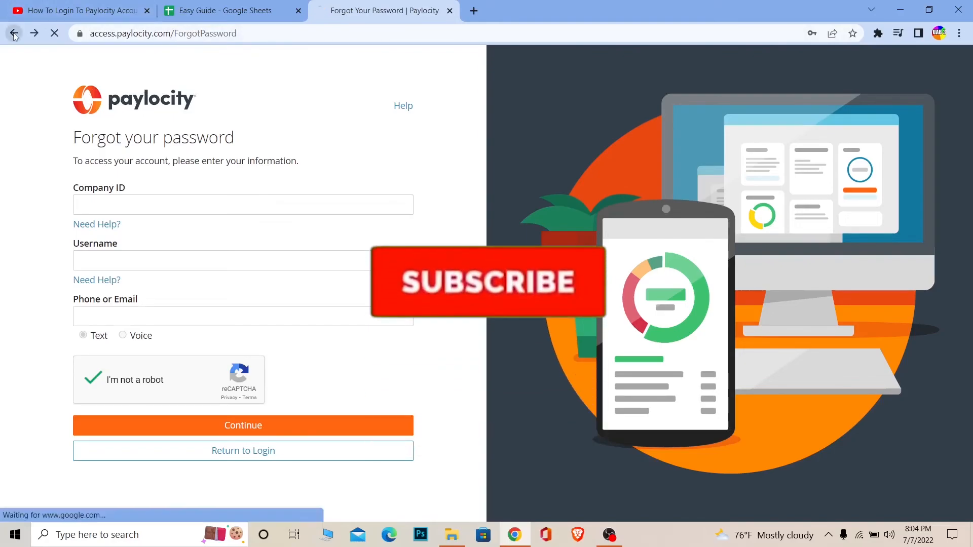